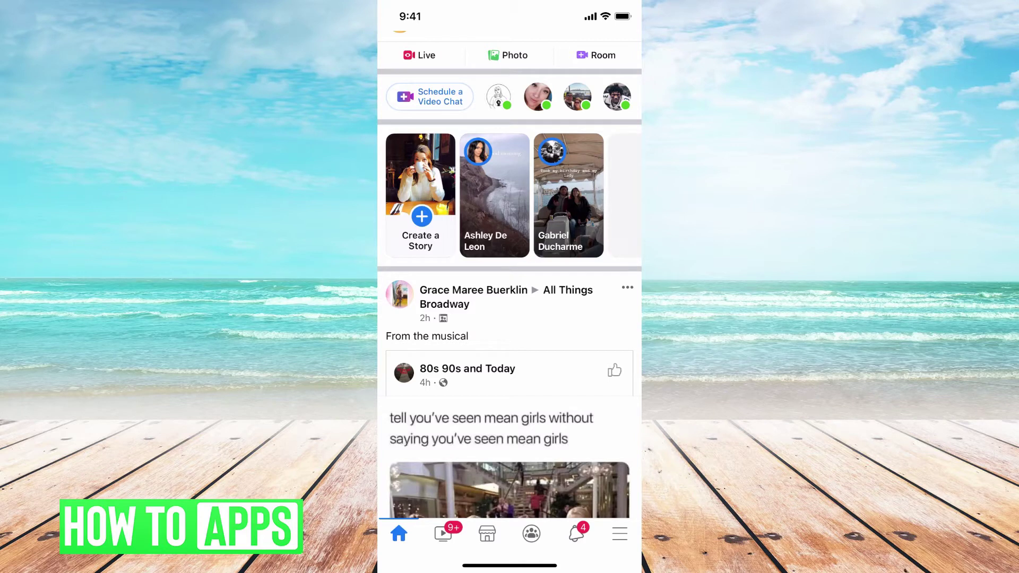
# Open Settings from the Menu's Settings & Privacy section
pyautogui.click(619, 533)
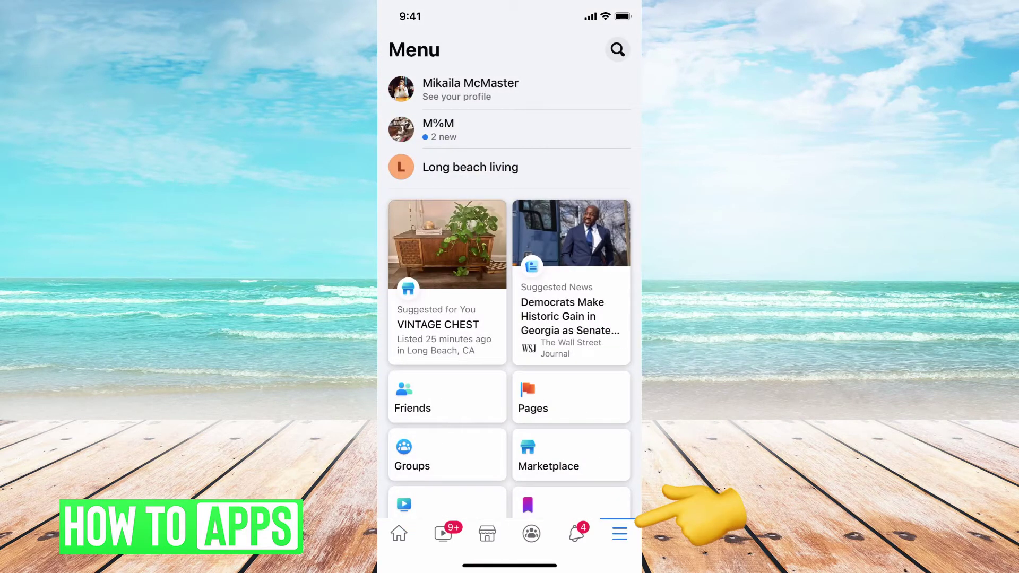
pyautogui.scroll(-5, 510, 318)
pyautogui.scroll(-5, 509, 319)
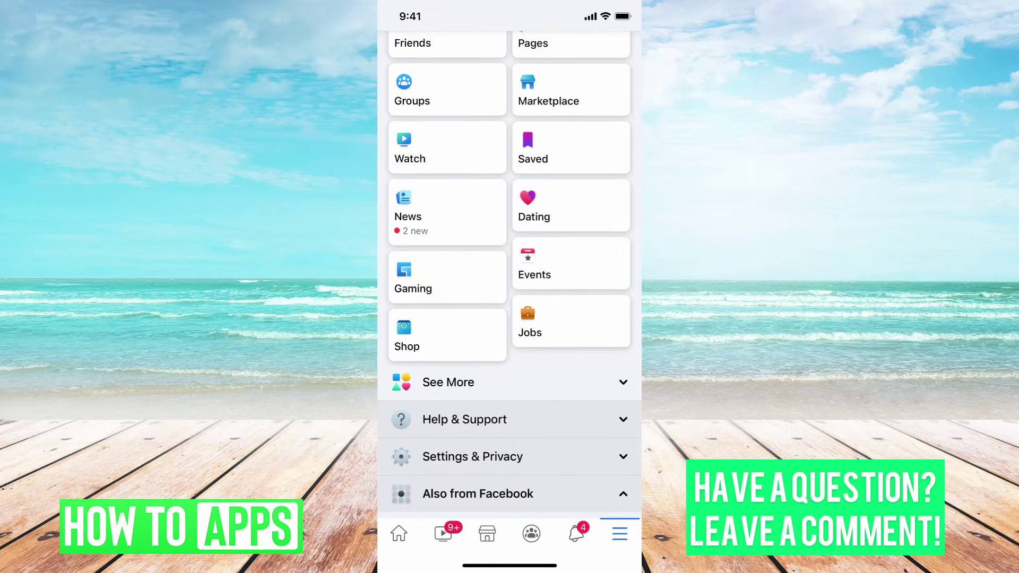
pyautogui.scroll(-2, 510, 318)
pyautogui.click(509, 277)
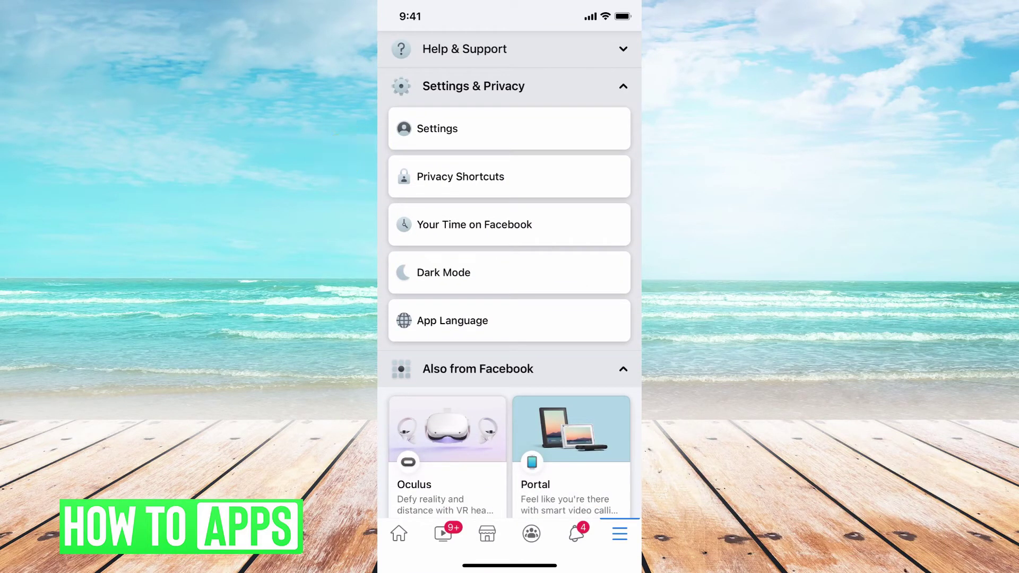
pyautogui.click(509, 128)
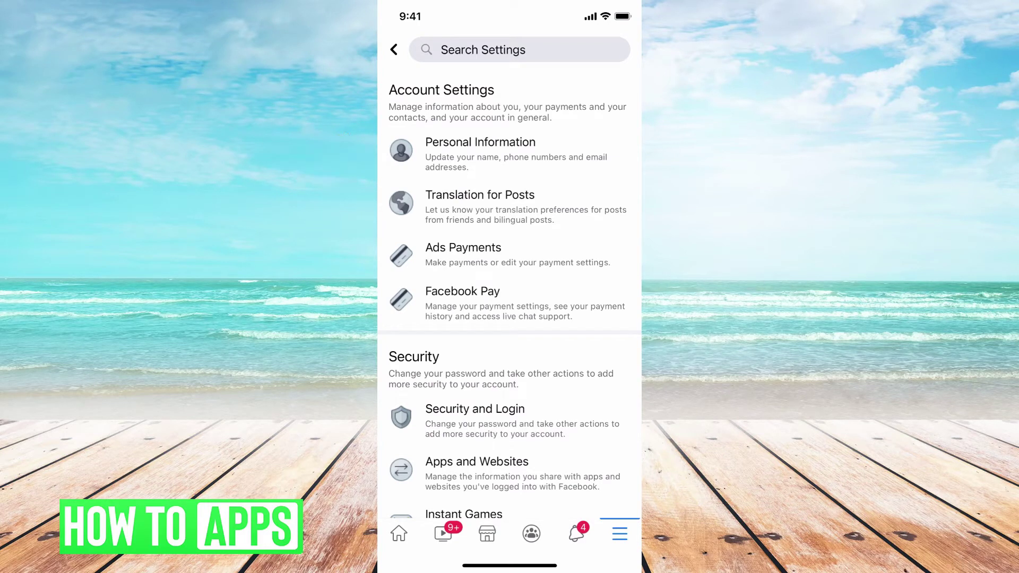
# Go to Personal Information and open Contact Info
pyautogui.click(480, 151)
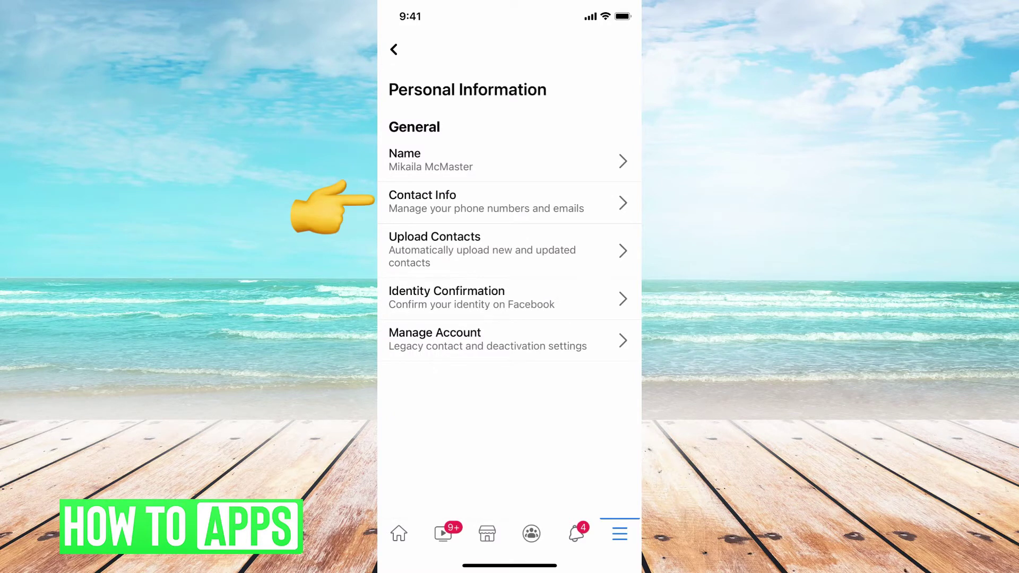
pyautogui.click(494, 201)
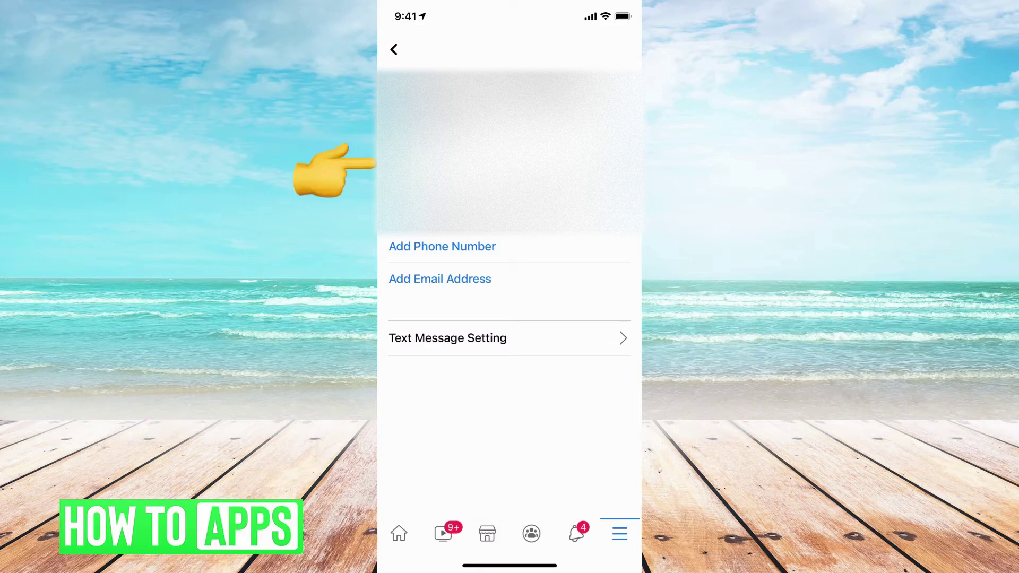
# Choose Add Email Address on the Contact Info page
pyautogui.click(565, 282)
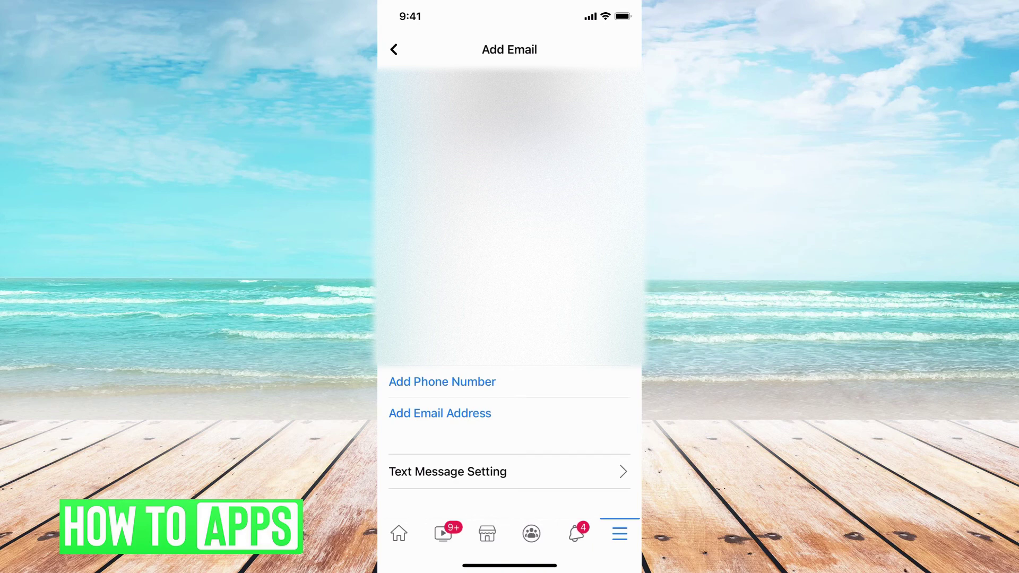
# Go back from Contact Info to the Personal Information page
pyautogui.click(440, 413)
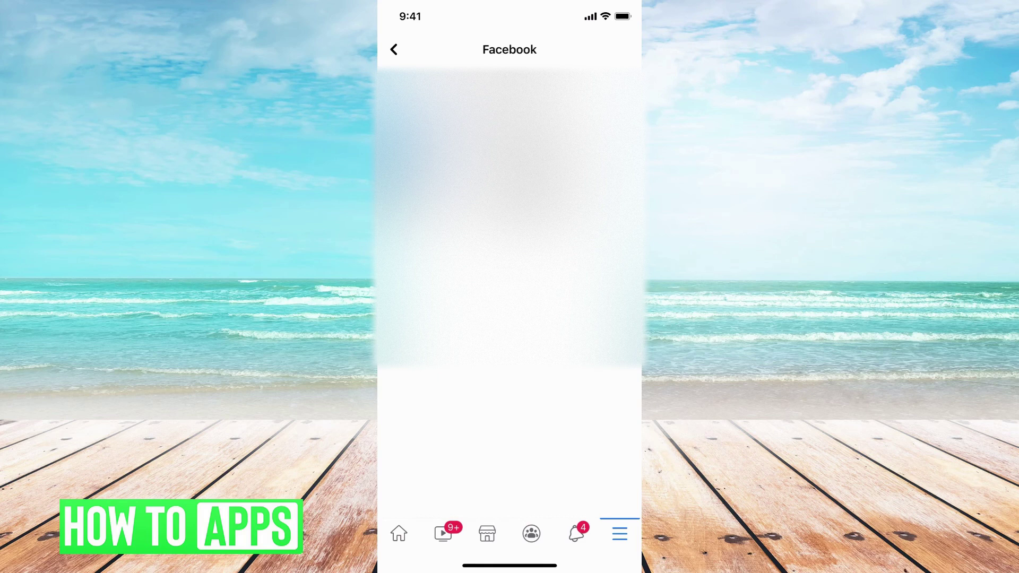